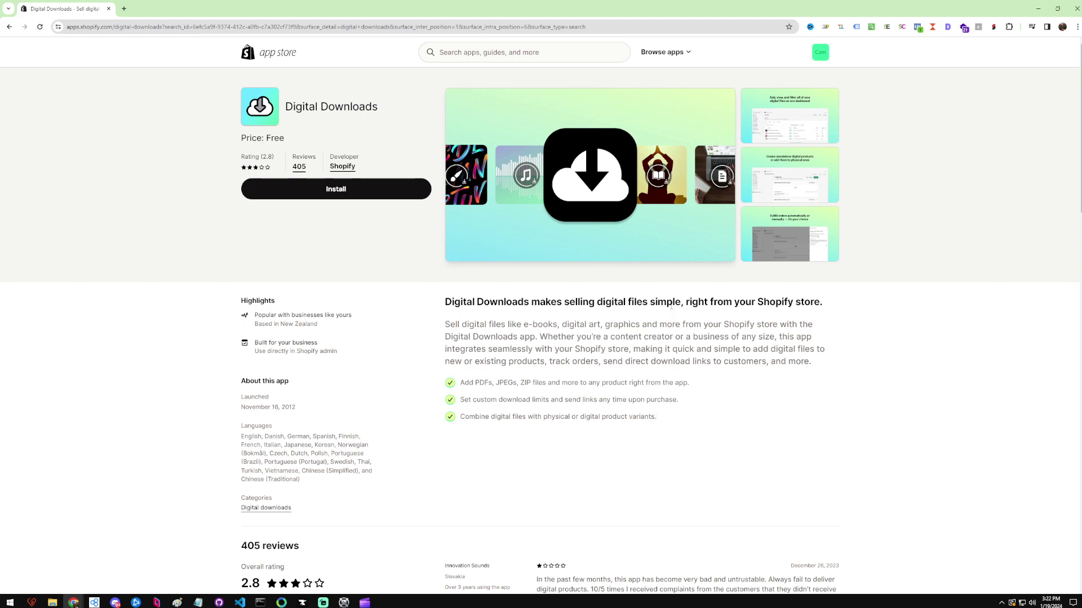
- Install the Digital Downloads app on the store and pin it to the navigation
triple_click(686, 324)
left_click(686, 325)
triple_click(560, 324)
left_click(613, 332)
left_click(334, 192)
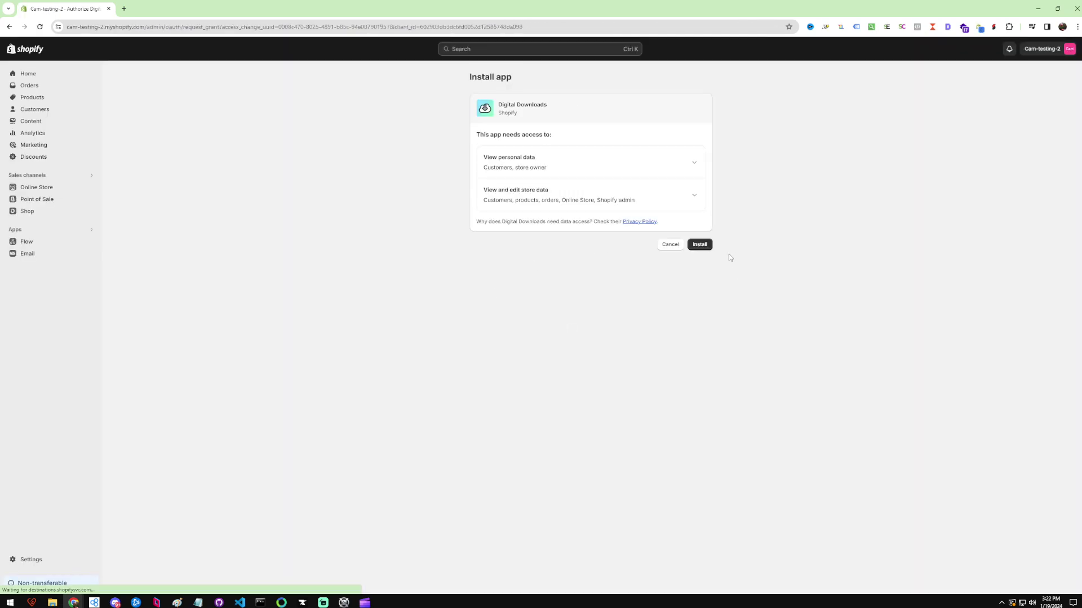
left_click(701, 247)
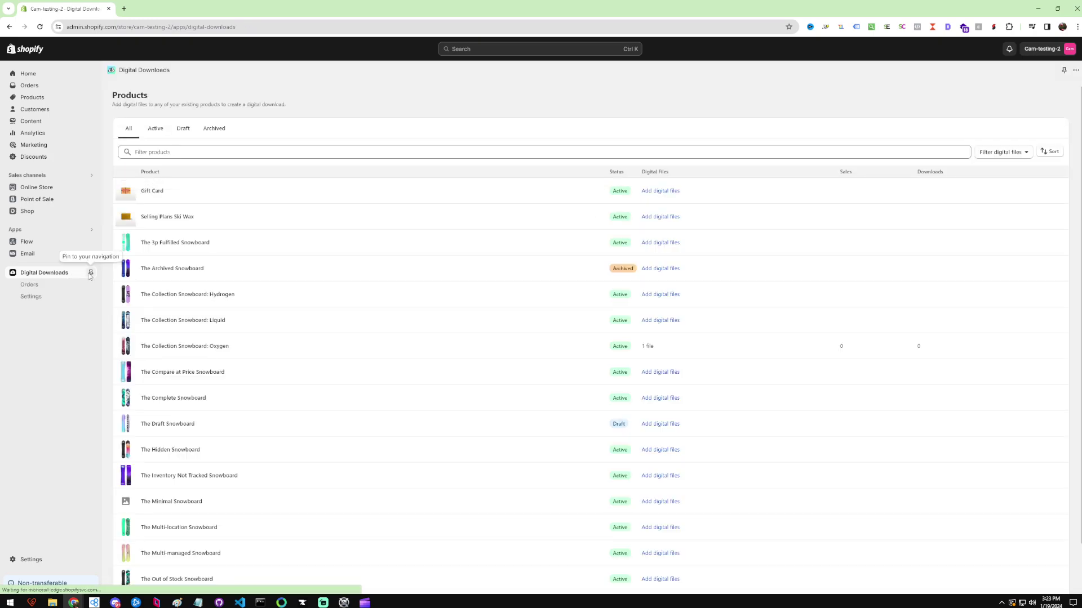
left_click(90, 275)
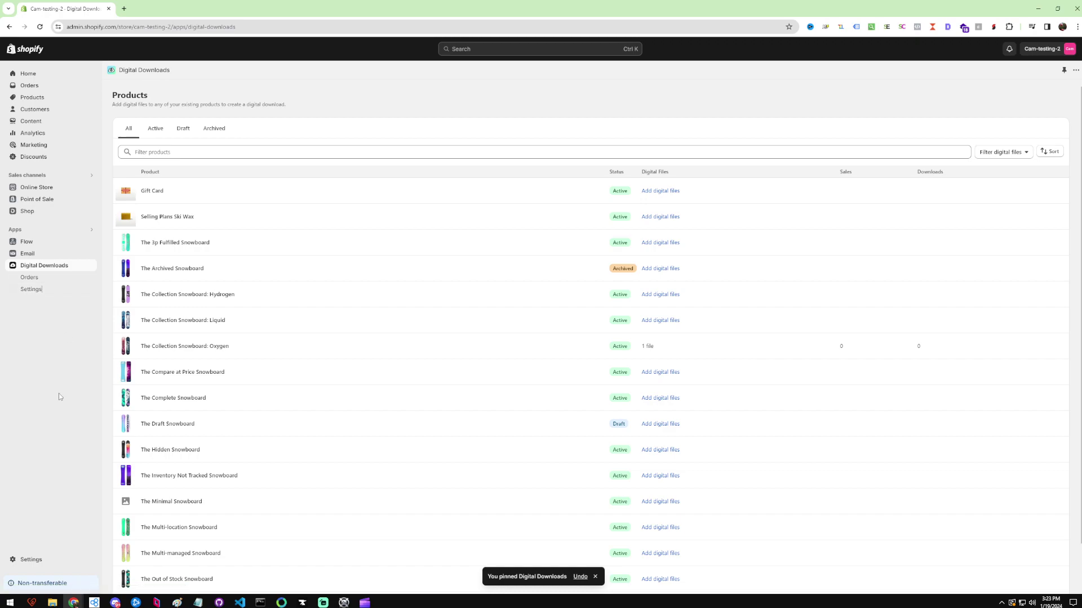
- Create a new store product titled "Test digital product"
scroll(402, 375, "down", 1)
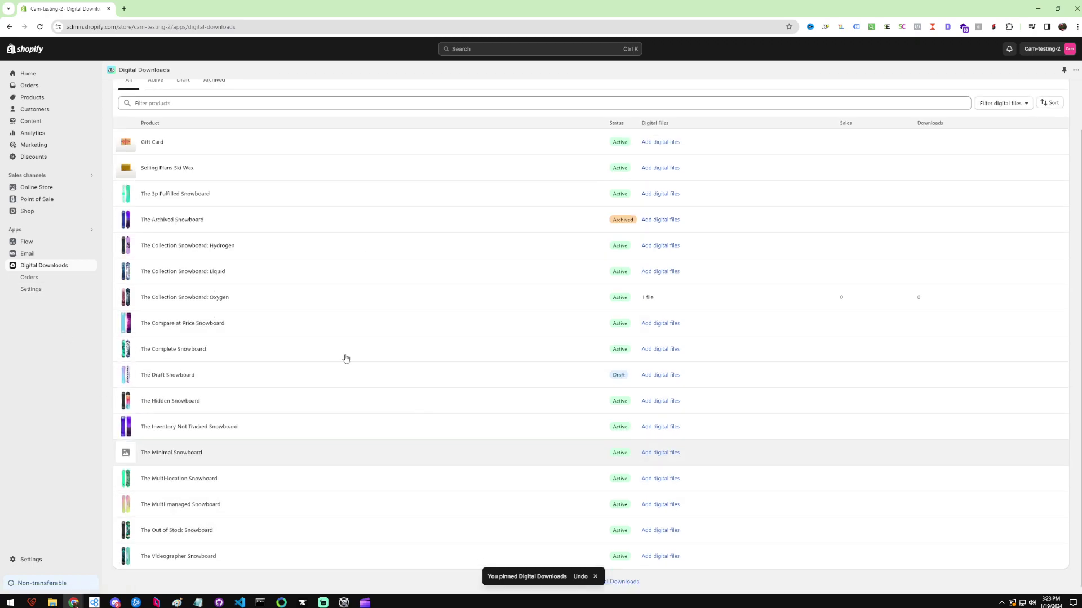
scroll(338, 338, "up", 1)
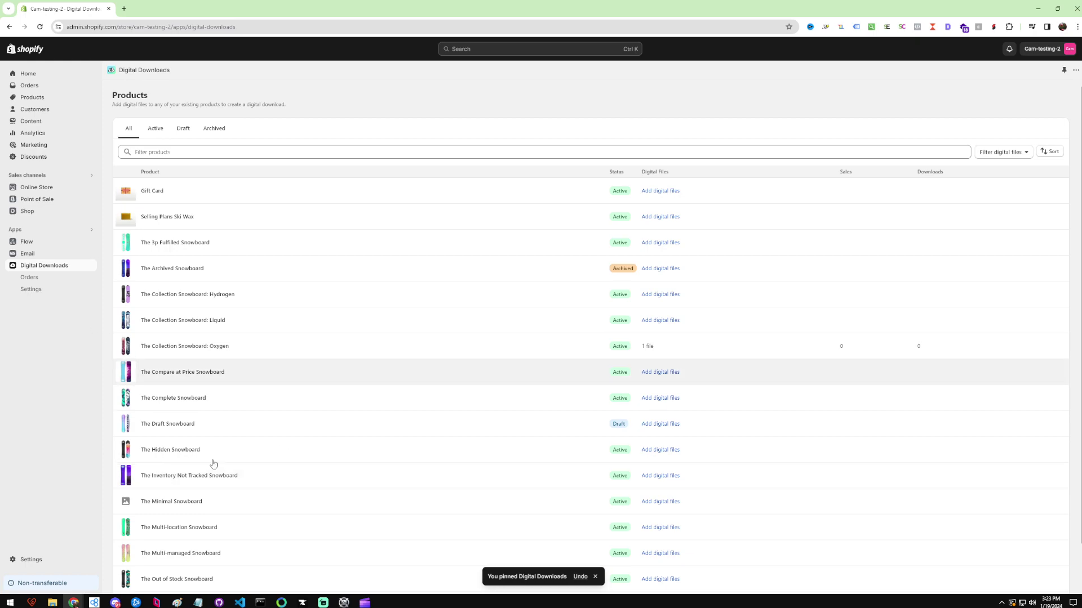
left_click(32, 96)
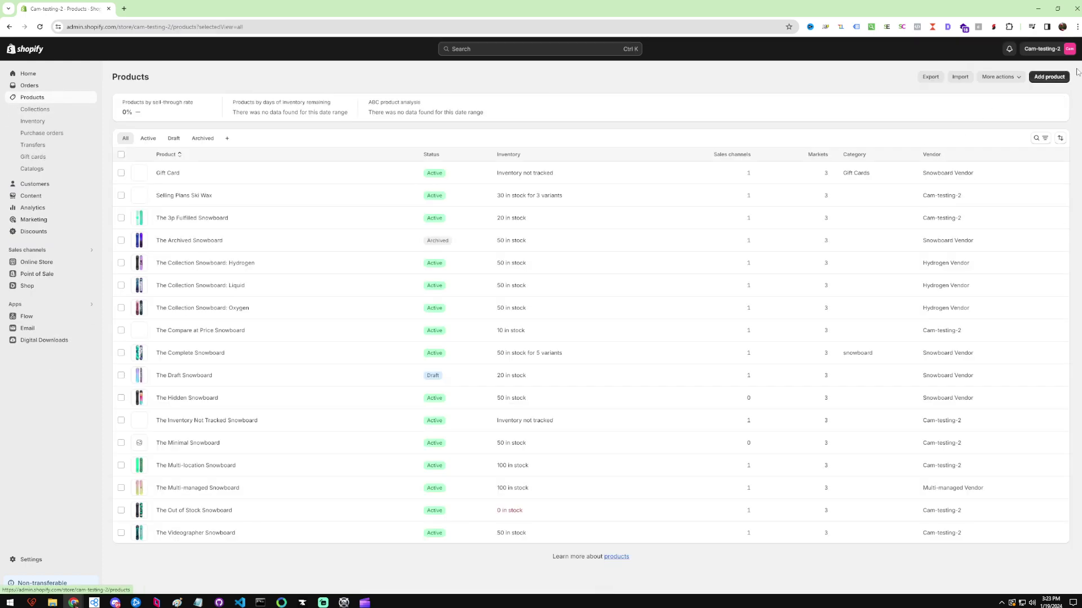
left_click(1049, 77)
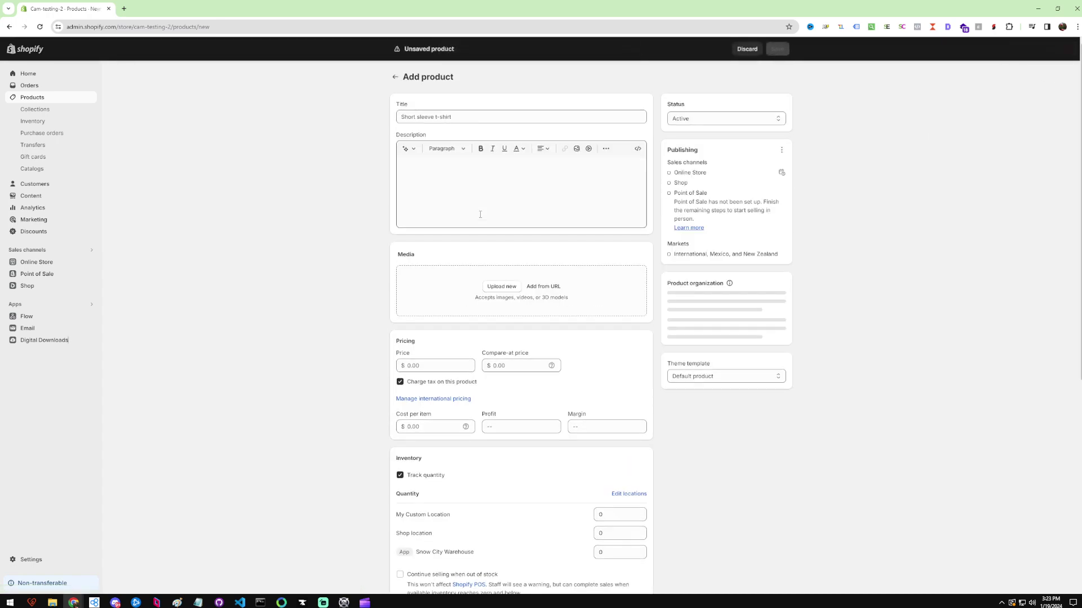
left_click(414, 118)
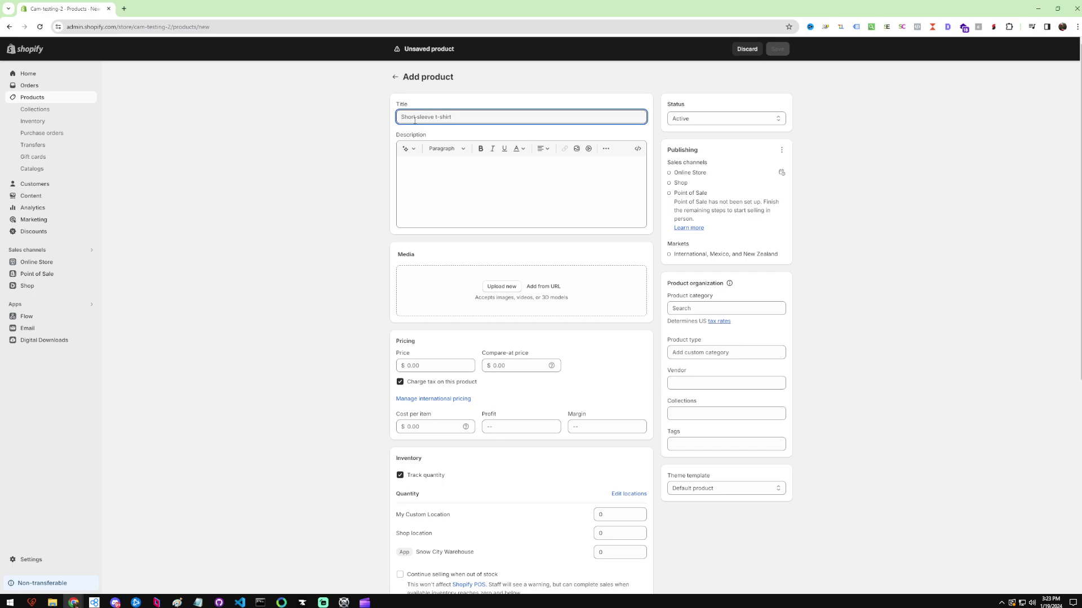
type("Test digital product")
key("Tab")
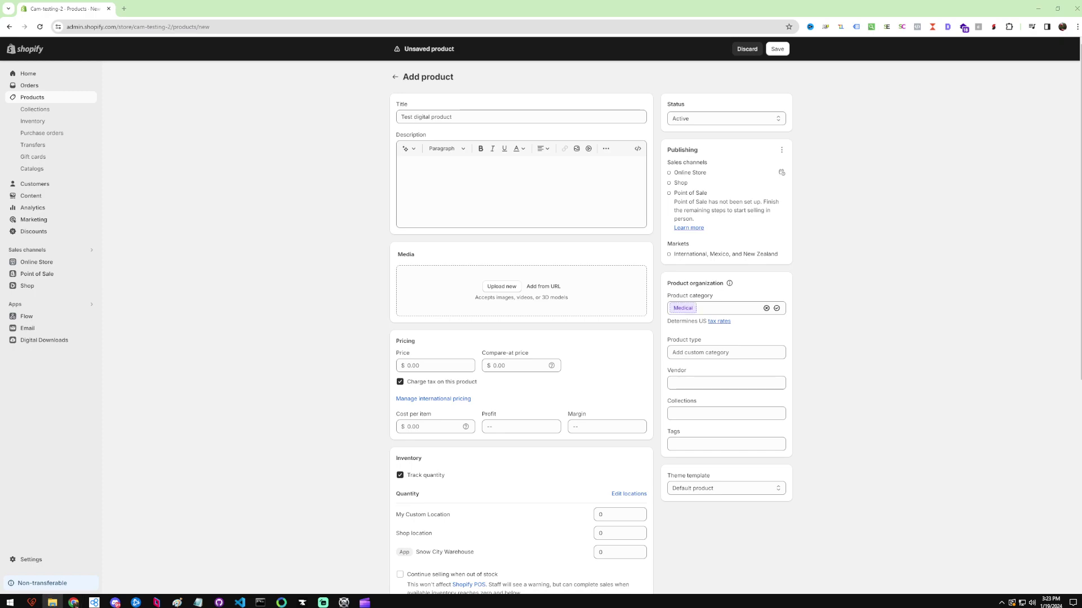
- Add the image of the blue number 2 to the product's media and set the price to $5.00
left_click_drag(707, 325, 488, 265)
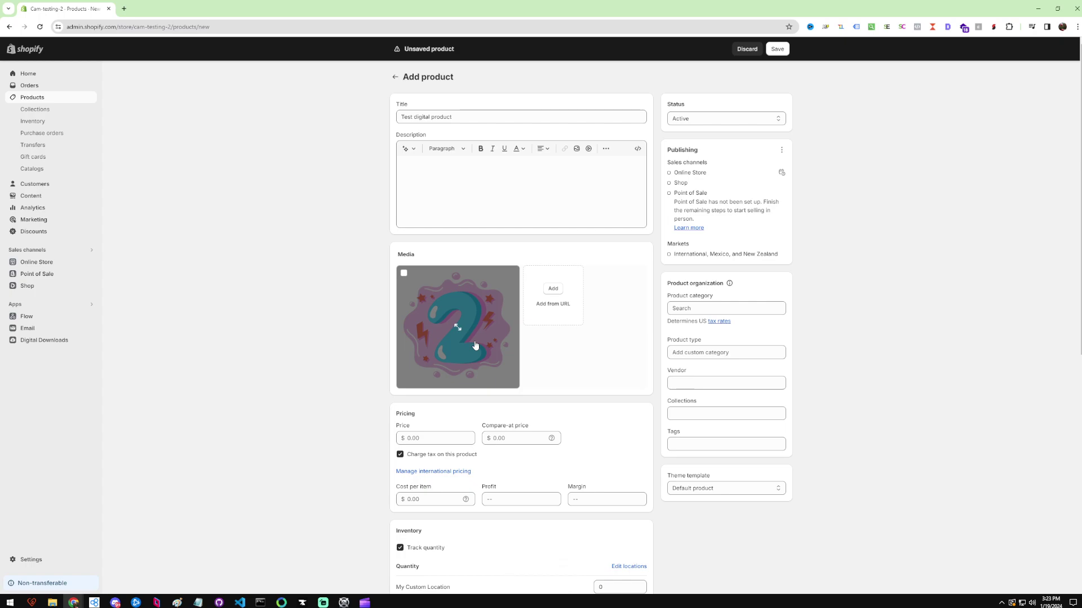
scroll(343, 294, "down", 3)
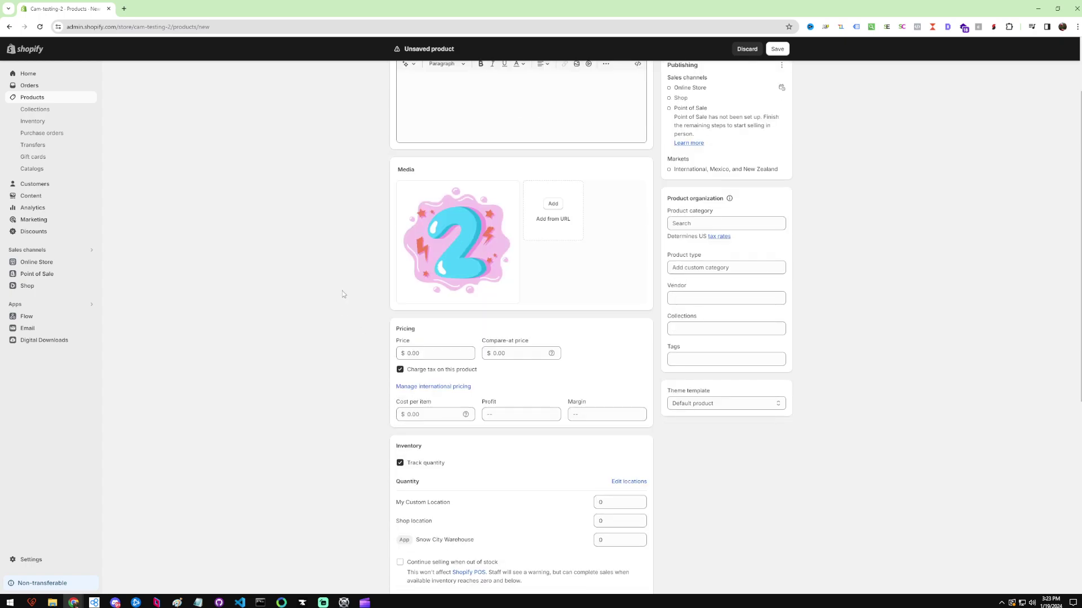
left_click(428, 372)
left_click(432, 310)
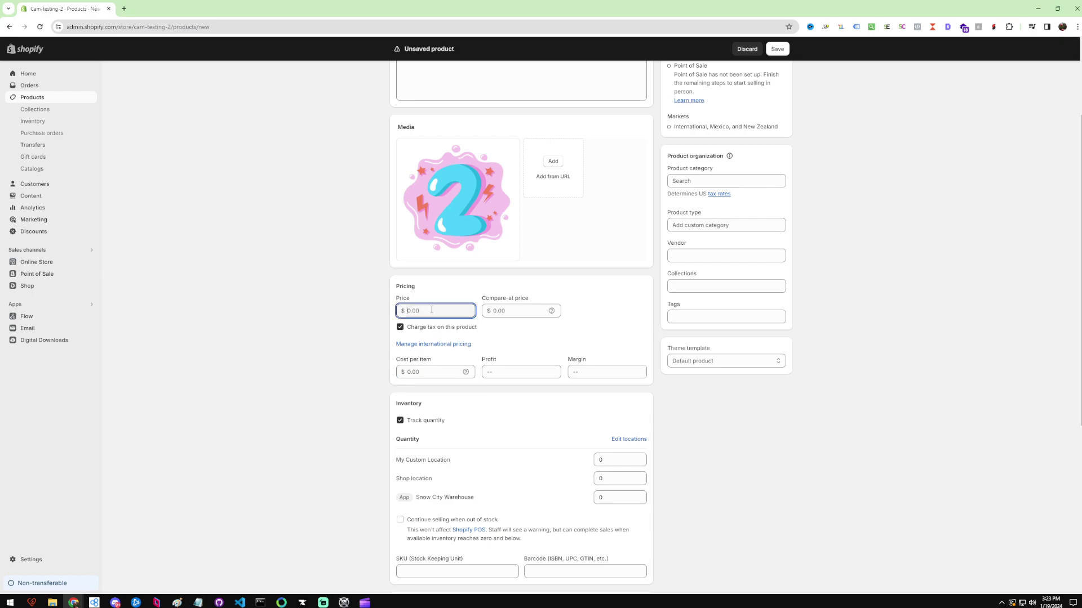
type("5")
left_click(343, 308)
- Turn off quantity tracking in the product's inventory settings
scroll(343, 308, "down", 7)
scroll(343, 308, "up", 10)
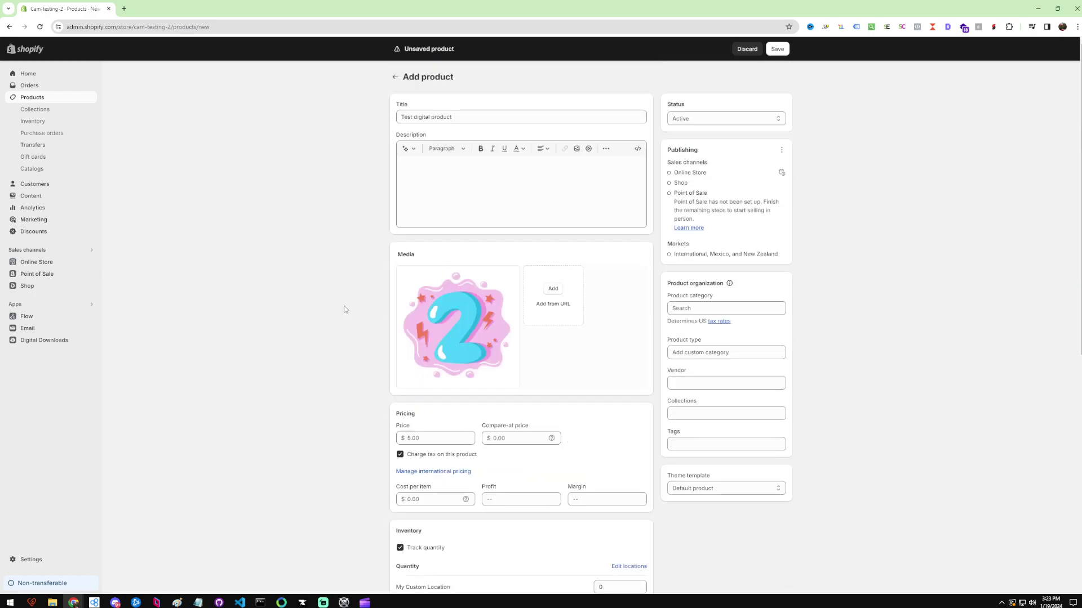
scroll(344, 309, "down", 7)
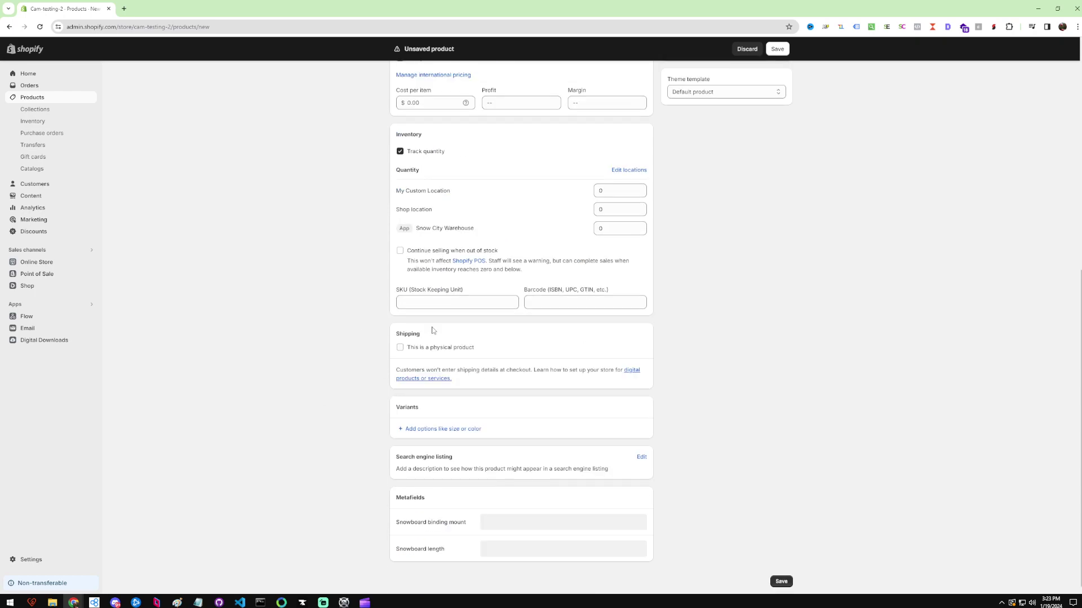
scroll(326, 373, "up", 2)
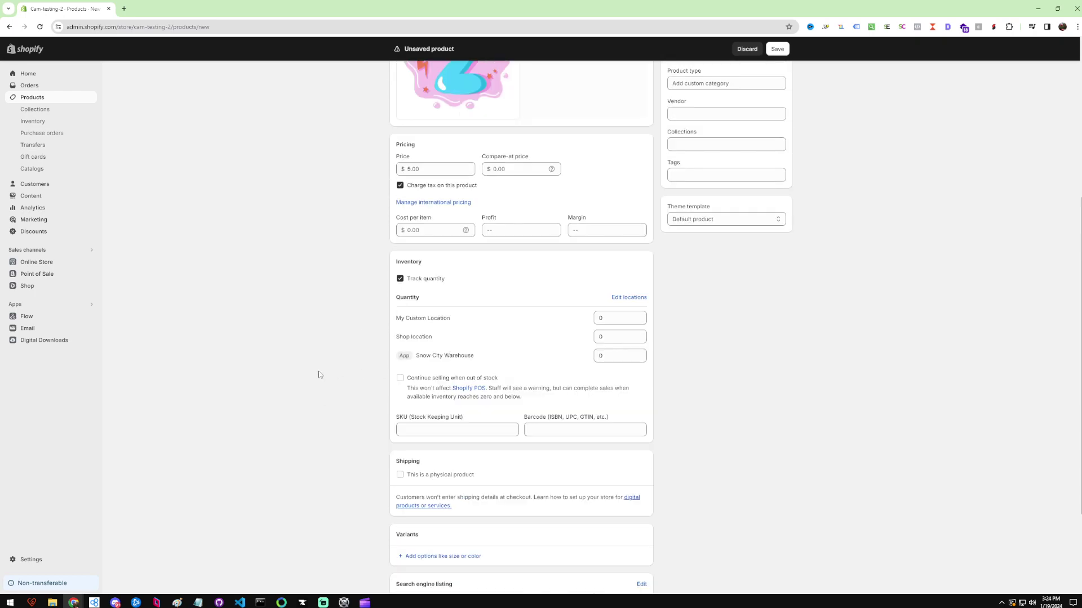
left_click(427, 383)
left_click(418, 282)
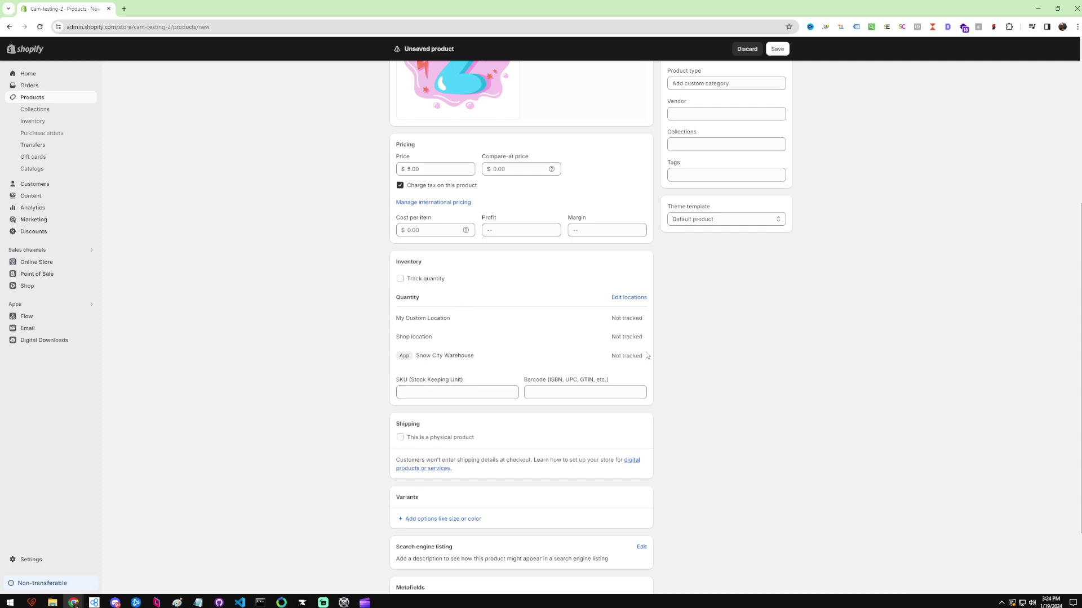
- Set the product's status to Draft and save the product
scroll(349, 399, "up", 5)
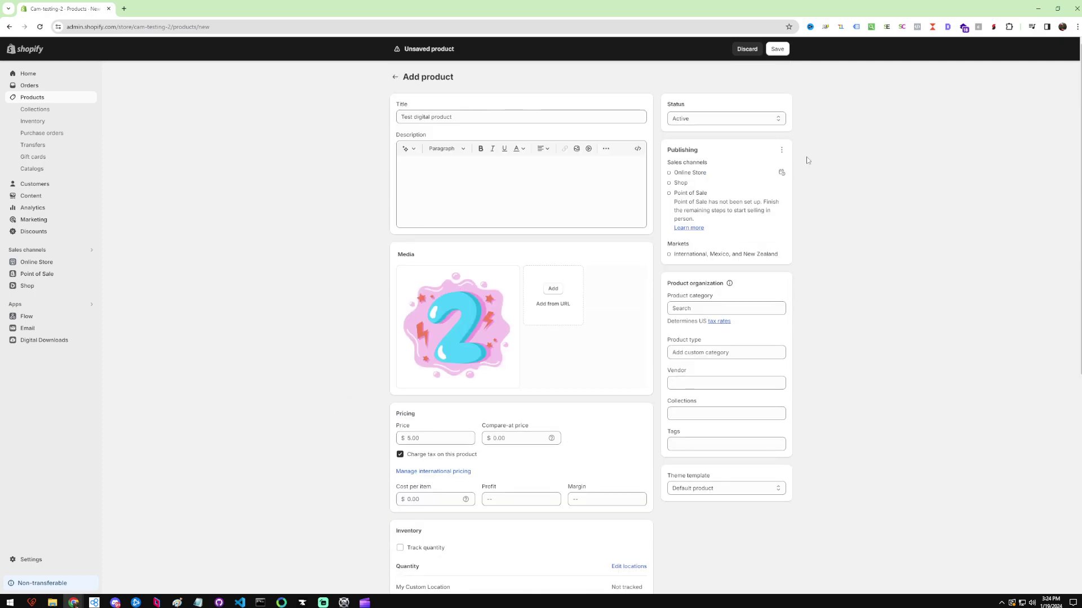
left_click(763, 119)
left_click(742, 137)
left_click(778, 49)
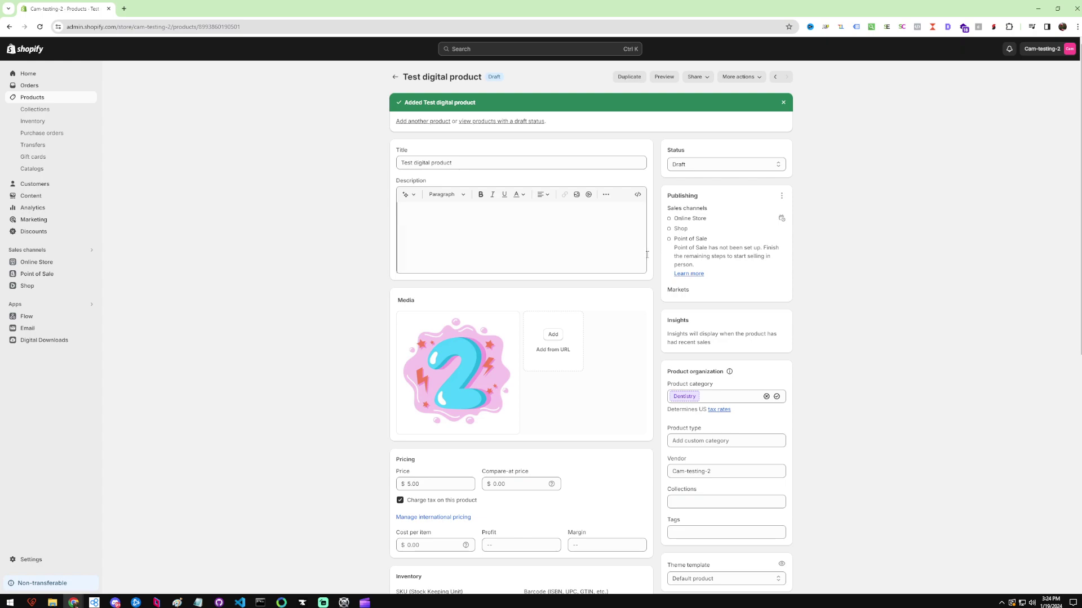
- Attach Image 3.png to the test product as its digital file and save the change
scroll(657, 262, "down", 5)
left_click(758, 77)
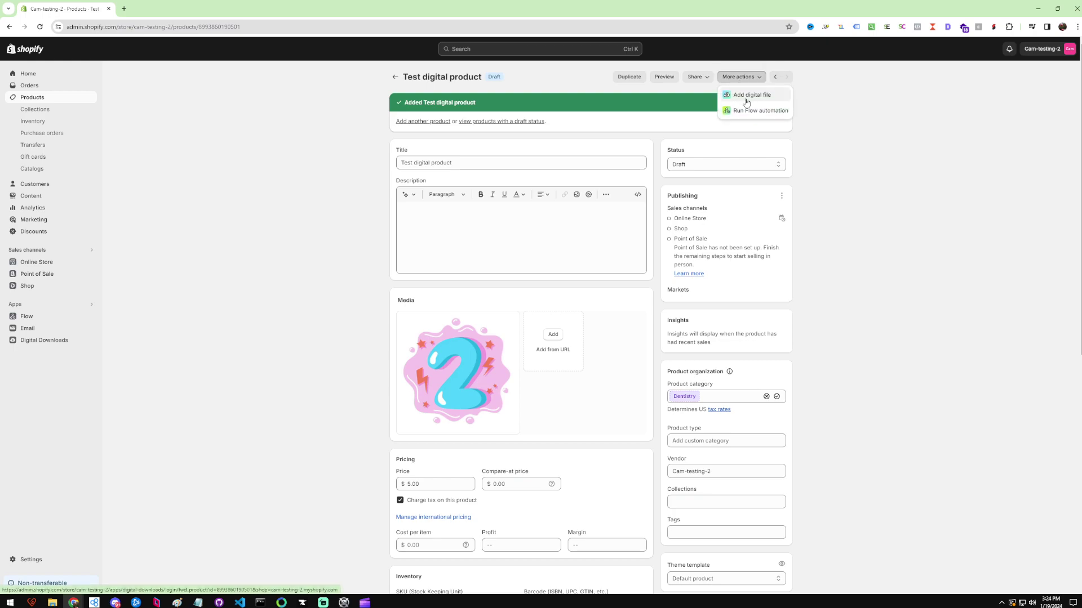
left_click(752, 97)
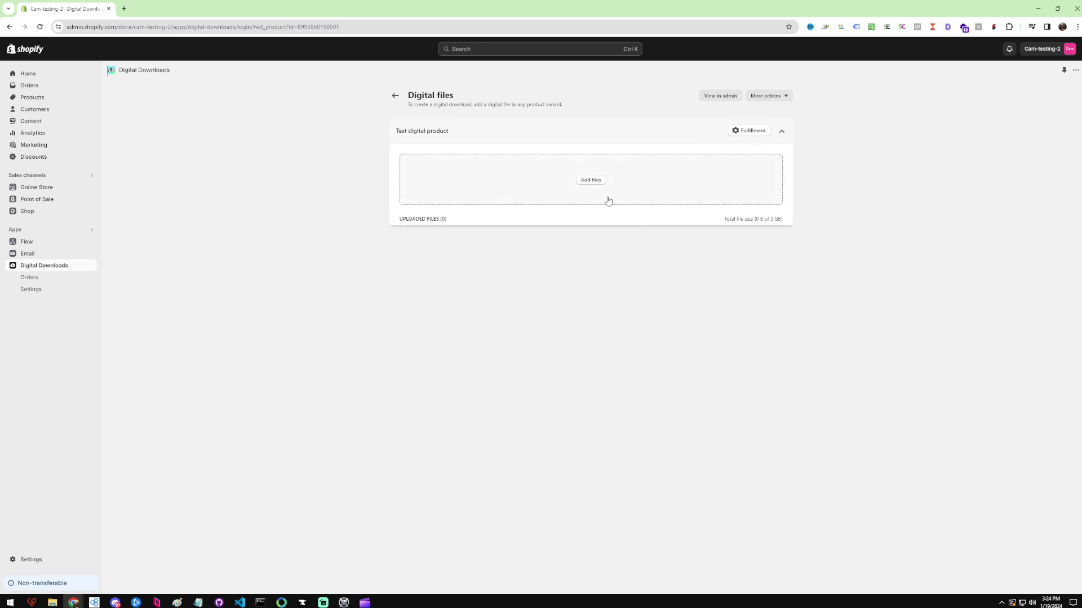
left_click_drag(1077, 325, 523, 196)
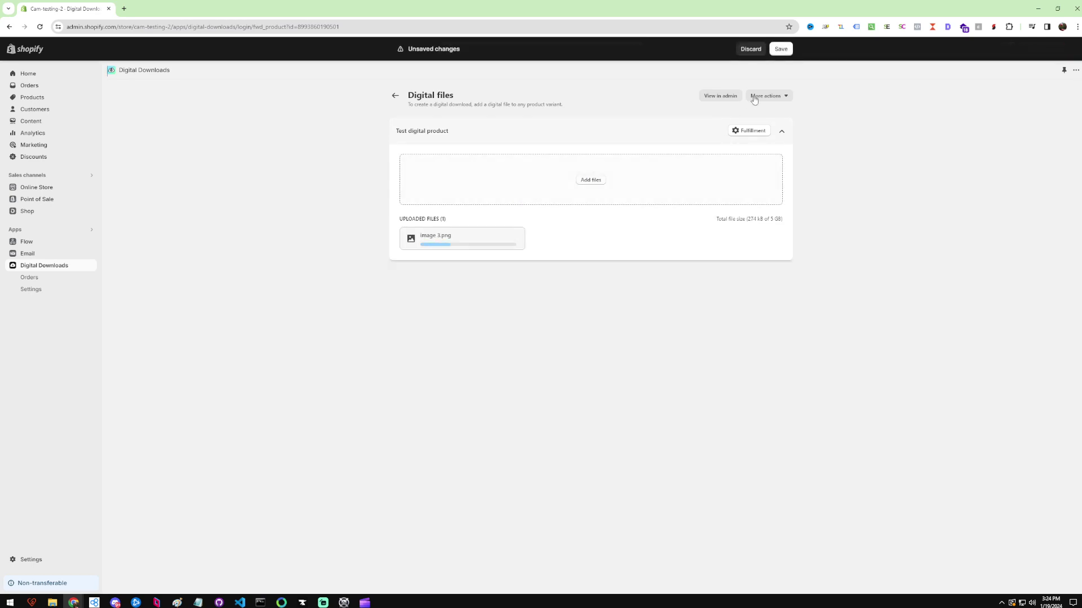
left_click(781, 49)
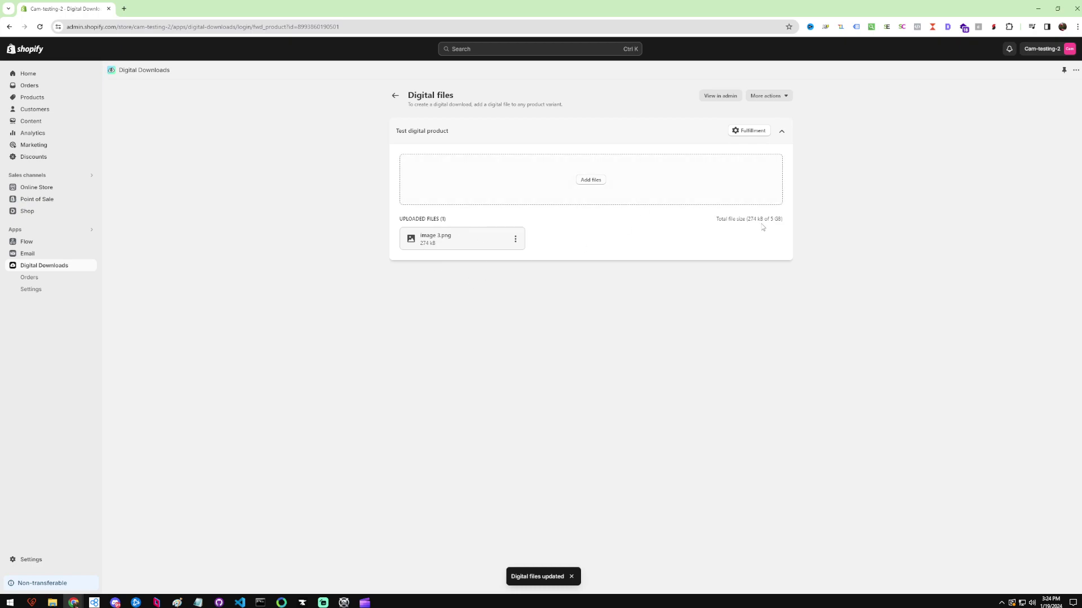
- Check the total file size allowance for the product's uploaded files
left_click_drag(767, 219, 779, 219)
left_click(785, 243)
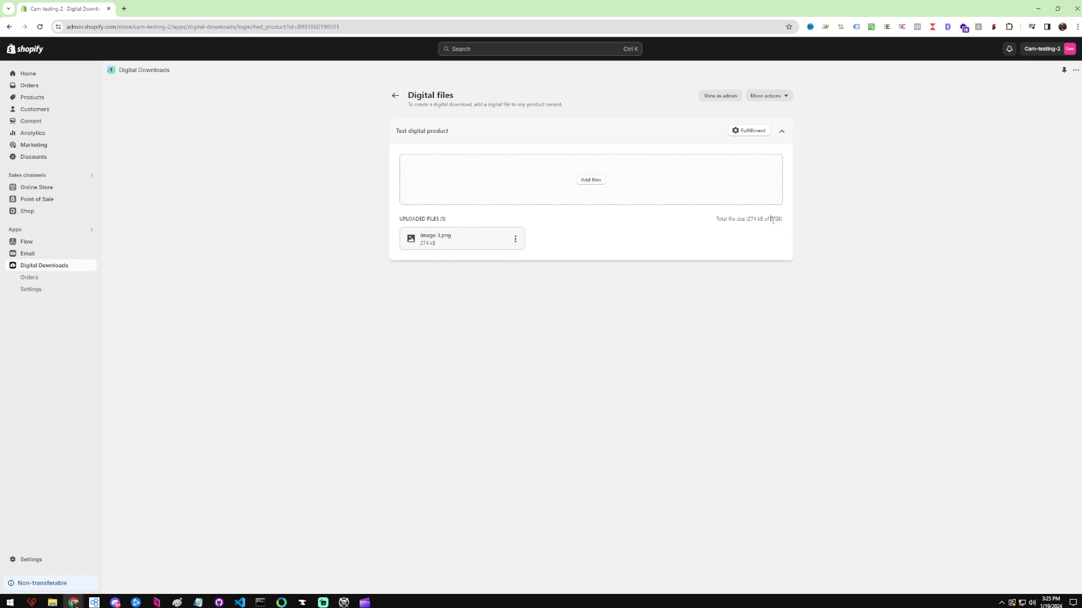
left_click_drag(771, 219, 782, 220)
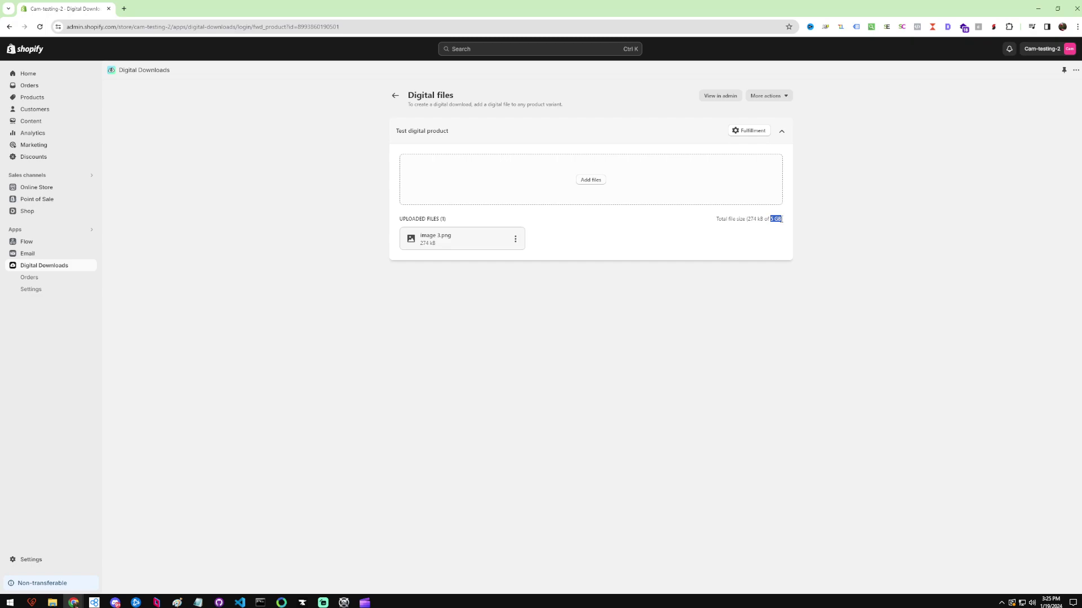
left_click(772, 260)
- Go through the product's fulfillment options and apply automatic file sending with unlimited downloads
left_click(748, 135)
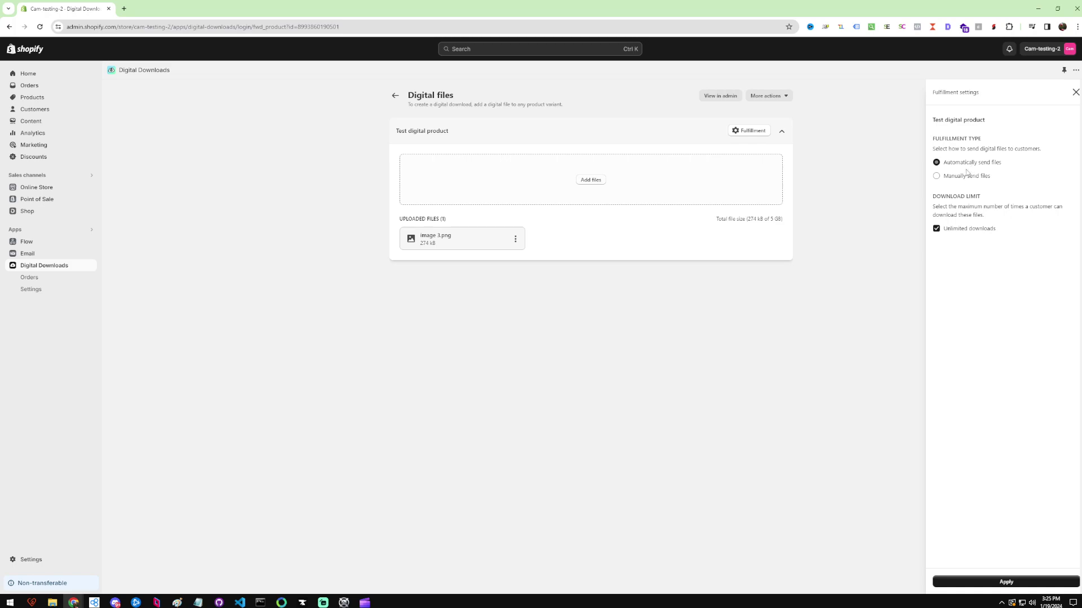
left_click(961, 179)
left_click(968, 164)
left_click(969, 180)
left_click(963, 231)
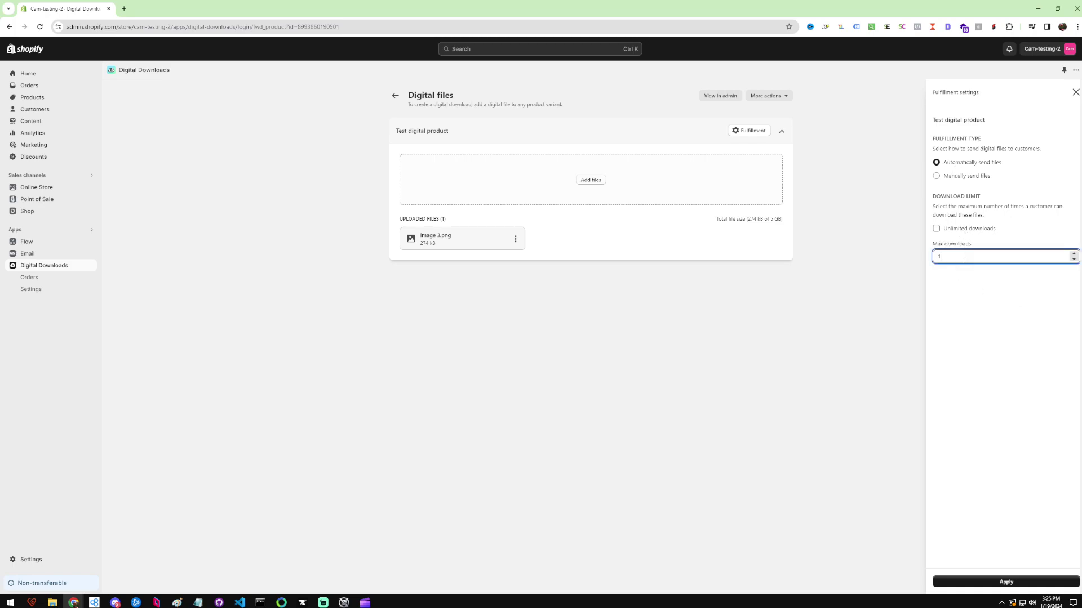
double_click(1038, 255)
left_click(1042, 321)
left_click(949, 233)
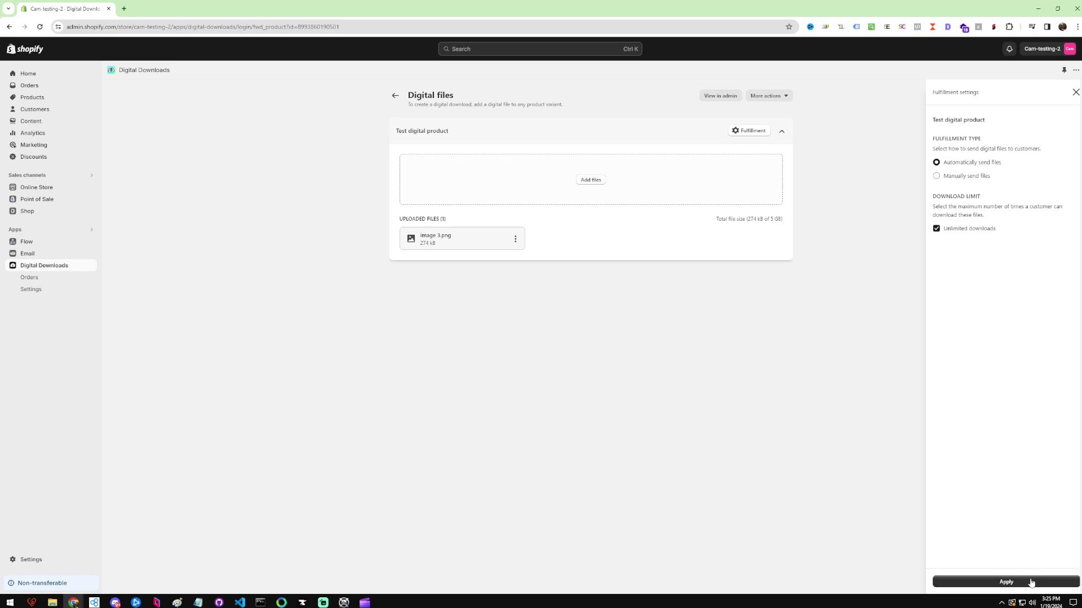
left_click(1026, 581)
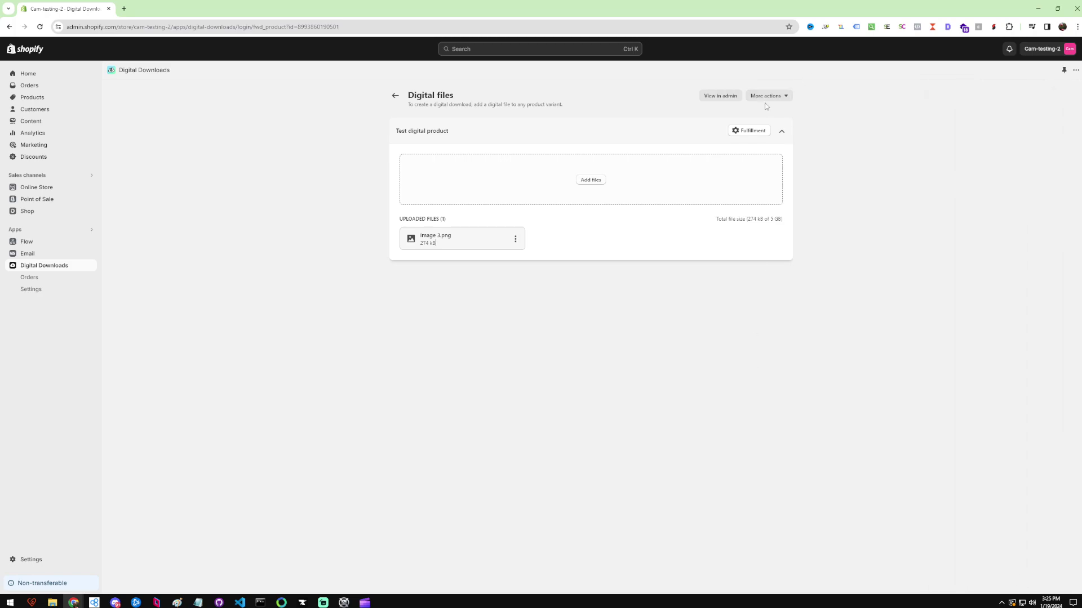
- Generate a download link for the product's digital file and copy it
left_click(780, 97)
left_click(770, 114)
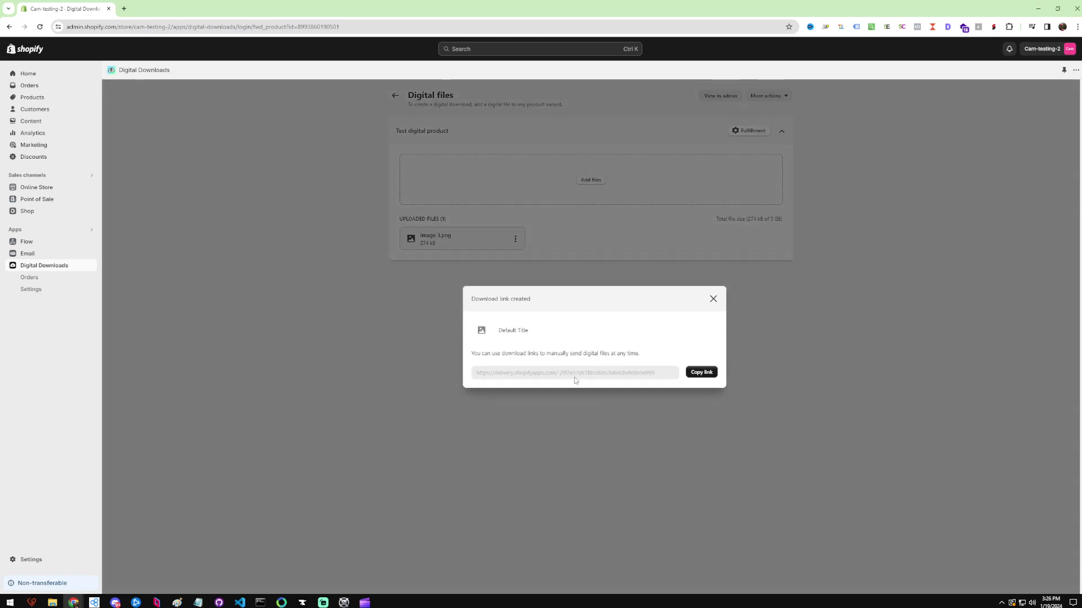
left_click(702, 372)
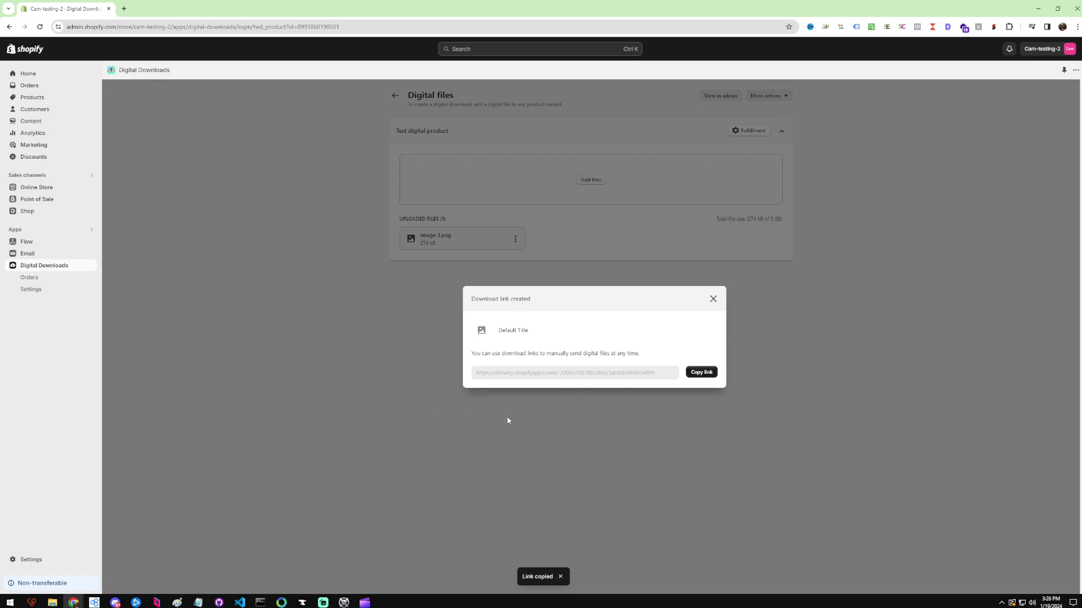
left_click(713, 299)
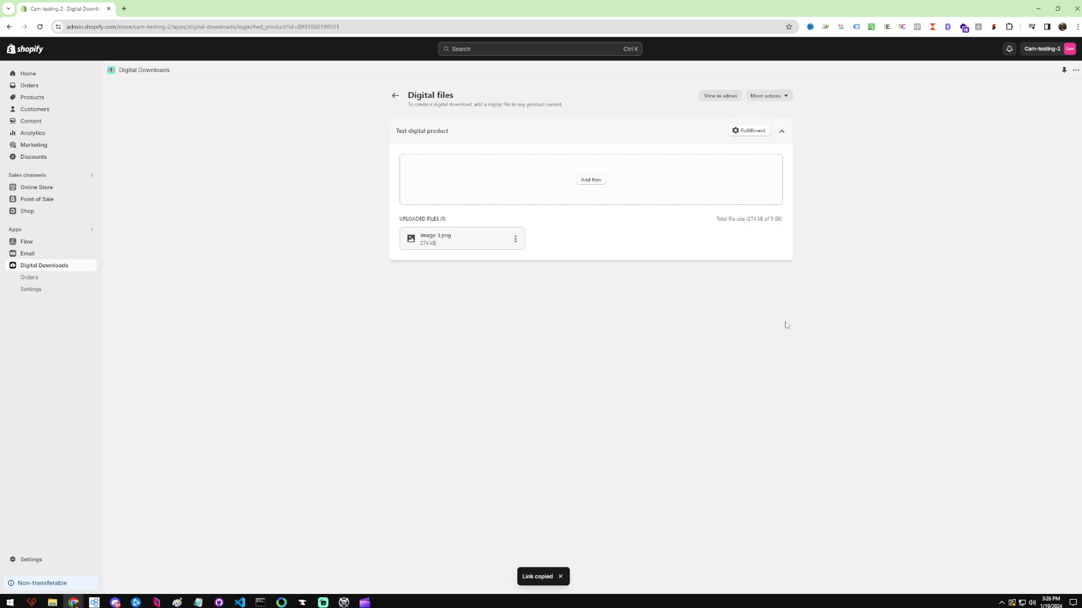
- View the Digital Downloads orders page and examine the email template descriptions in the app's settings
left_click(41, 281)
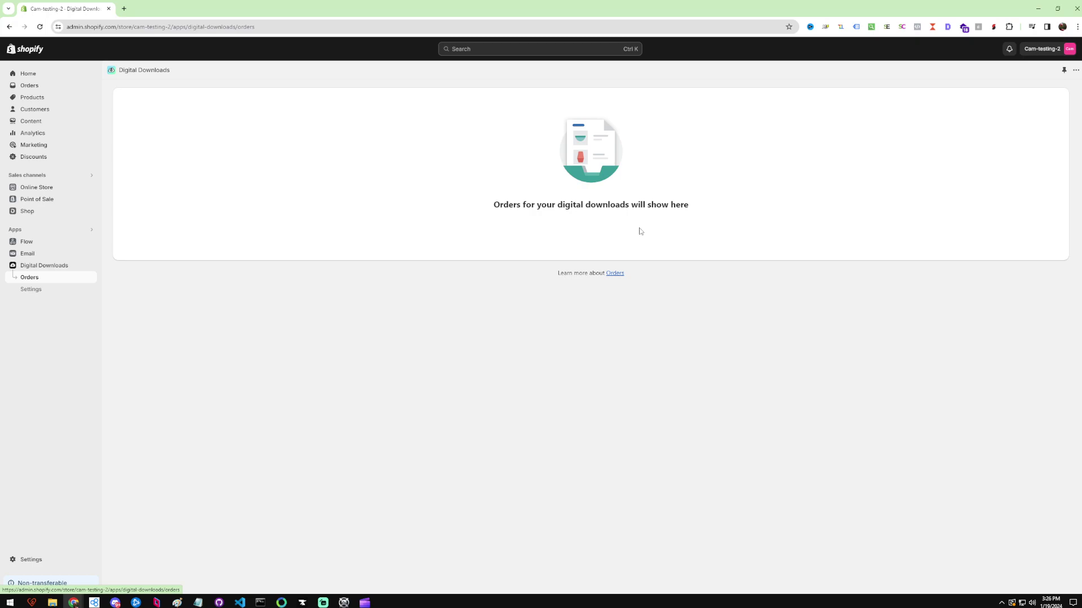
left_click(31, 290)
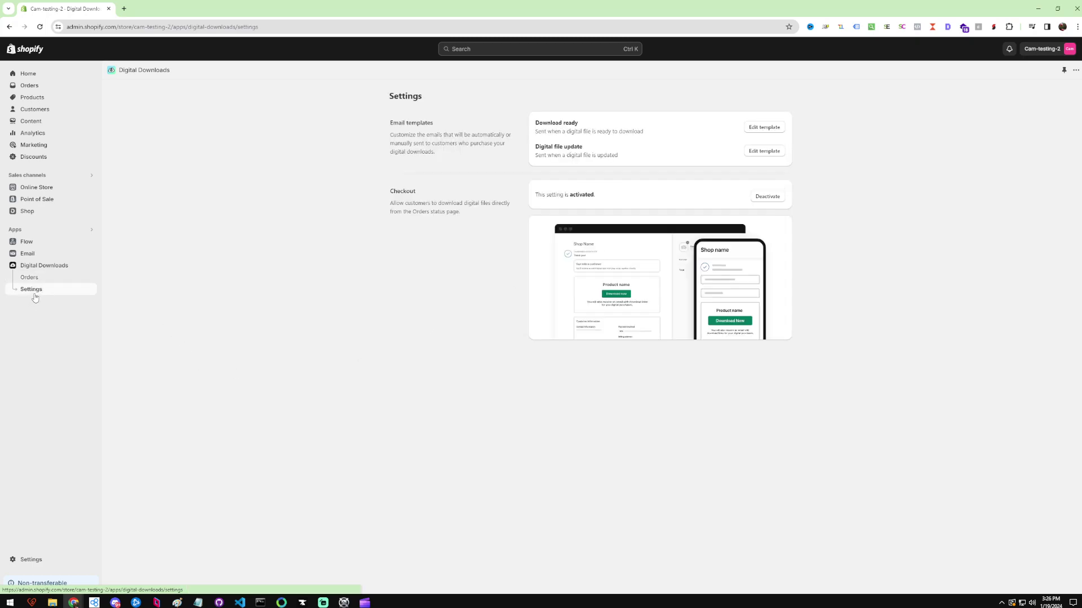
triple_click(441, 148)
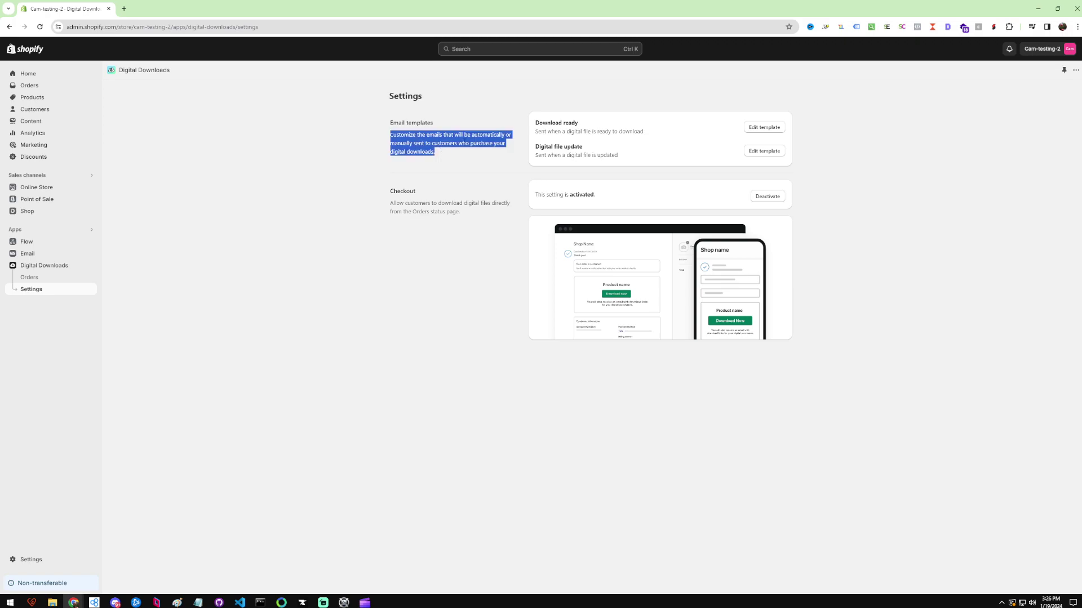
double_click(630, 131)
left_click(640, 130)
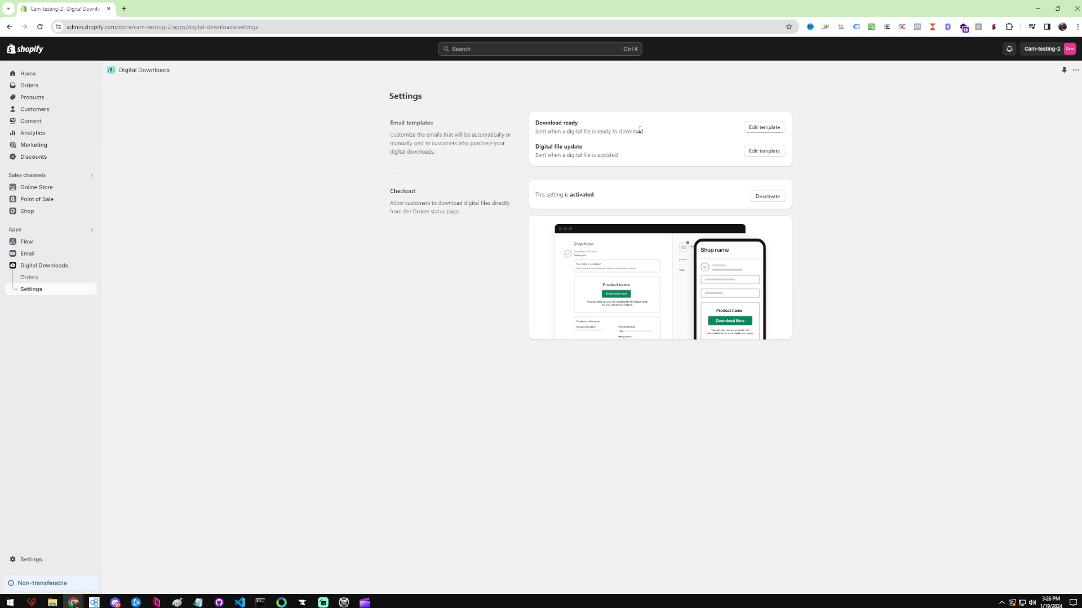
- Review the descriptions of the Download ready email and the checkout download setting in the app's settings
triple_click(640, 130)
left_click(649, 132)
triple_click(411, 201)
left_click(464, 217)
double_click(422, 211)
left_click(696, 290)
triple_click(604, 130)
left_click(718, 135)
- Open the Download ready email template and examine its body and the customer first and last name variables
left_click(767, 128)
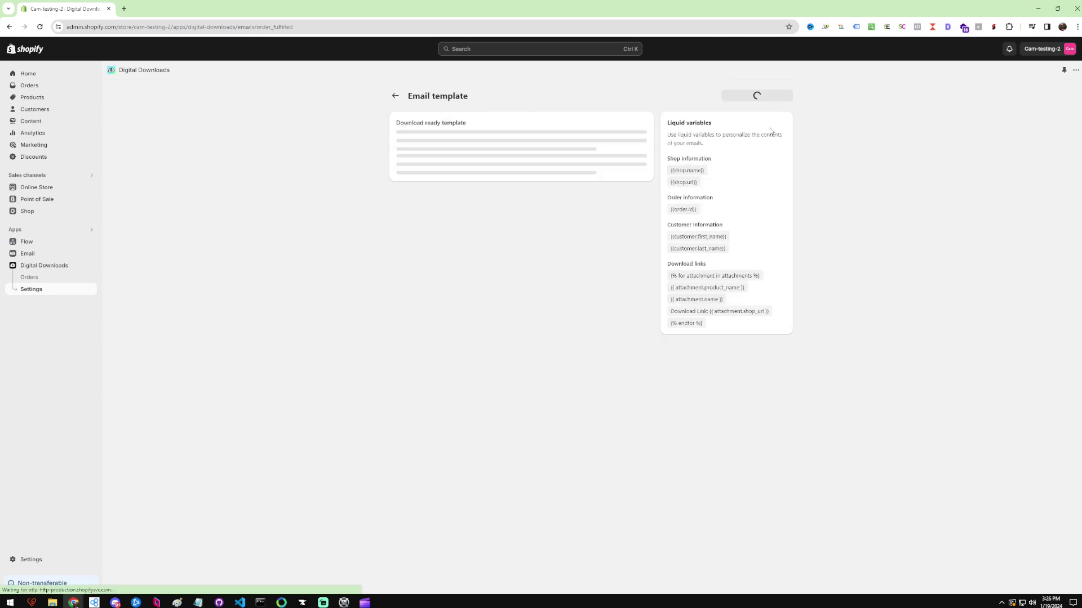
left_click(512, 277)
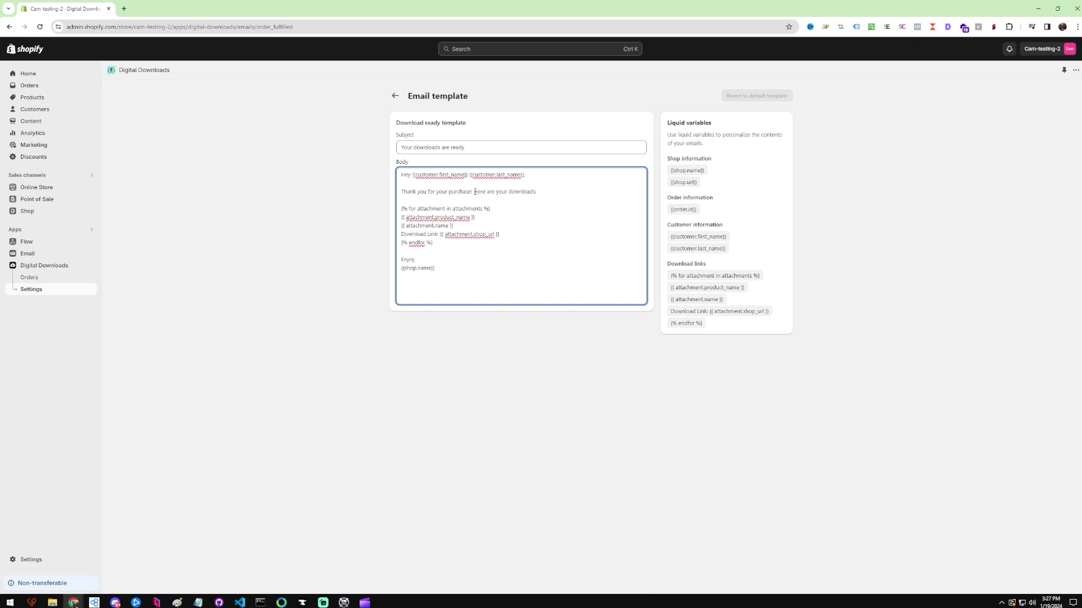
triple_click(698, 249)
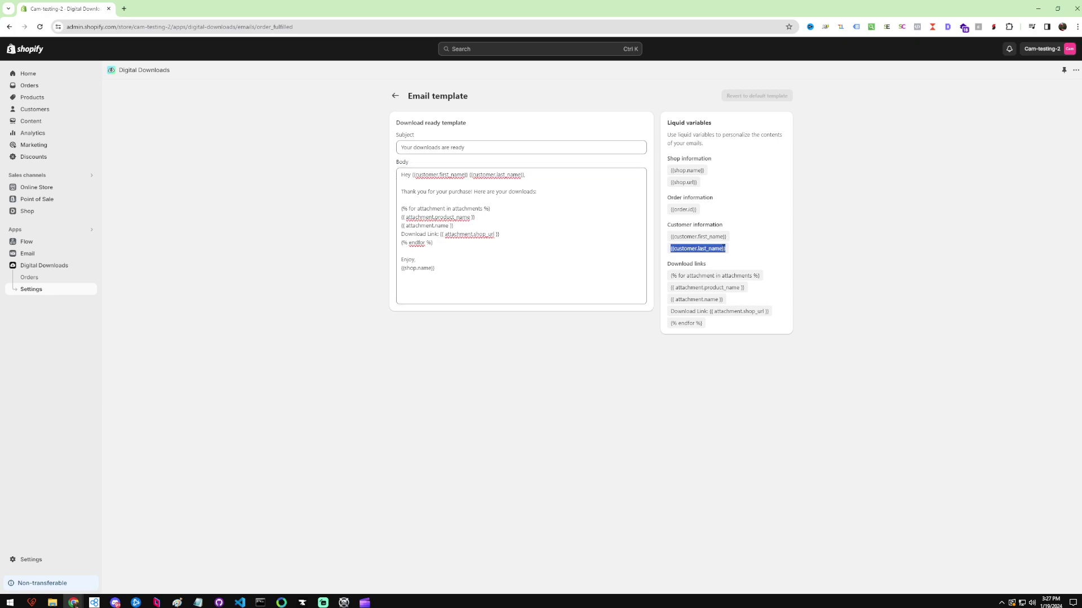
triple_click(704, 237)
left_click(691, 238)
triple_click(687, 237)
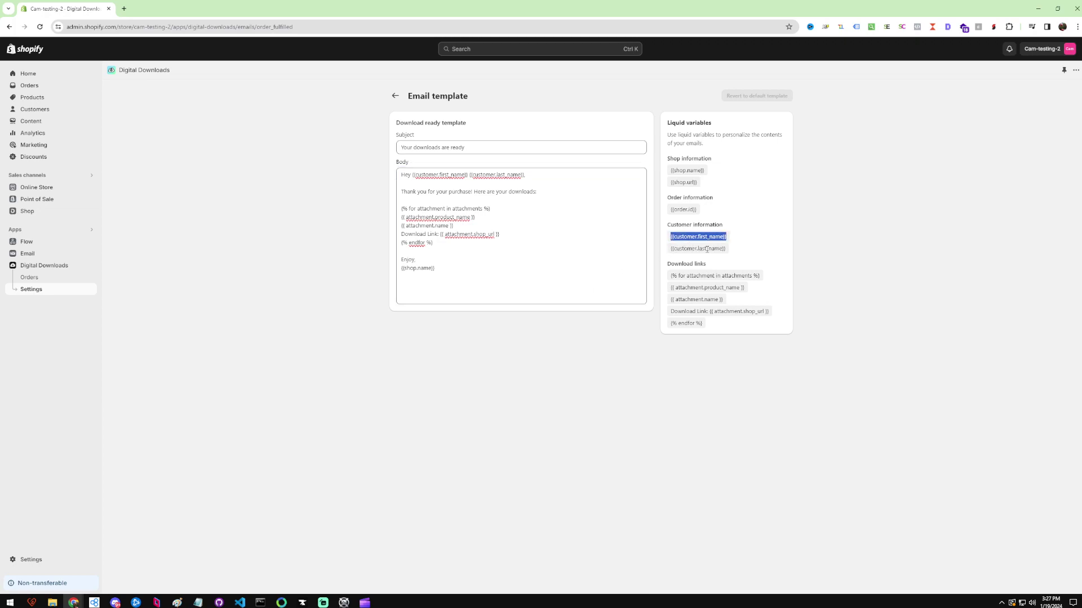
triple_click(712, 248)
left_click(721, 250)
- Examine the download links Liquid variables, from the attachment loop to its endfor line
left_click_drag(711, 335, 672, 276)
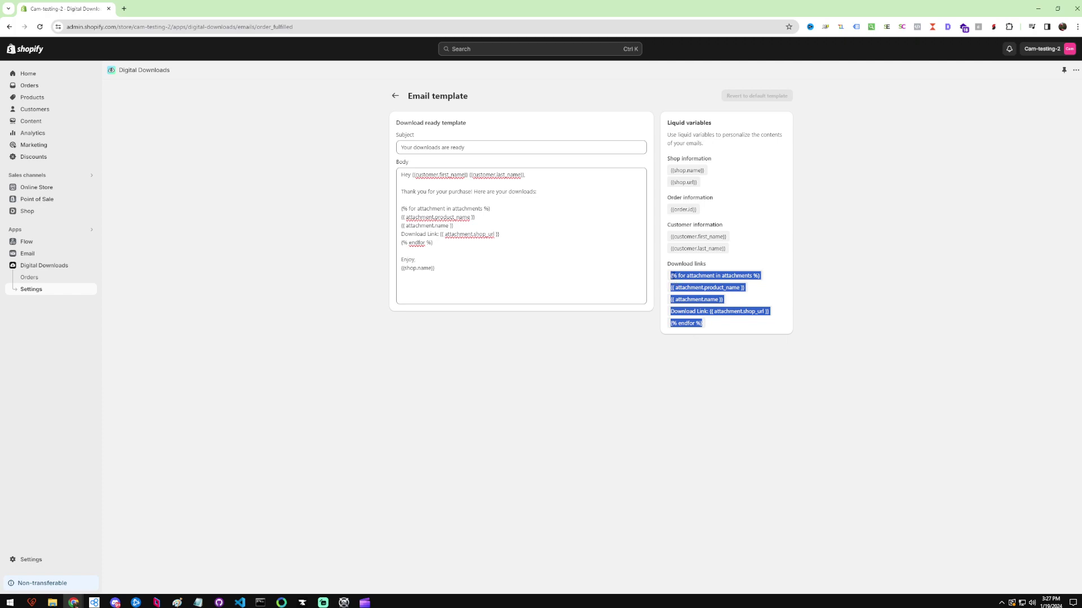
left_click(684, 277)
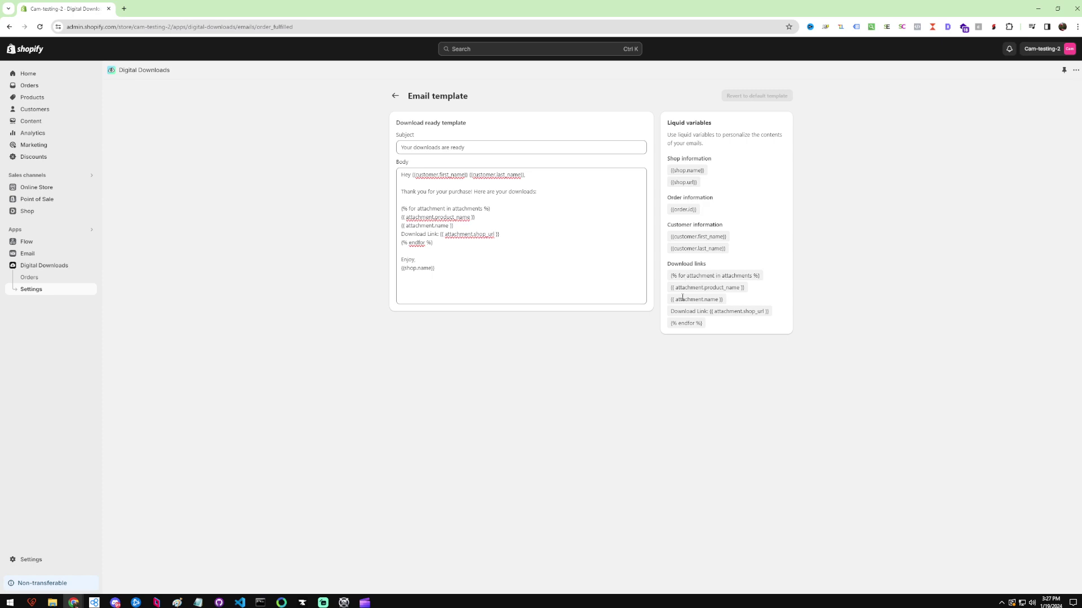
triple_click(712, 322)
left_click(714, 325)
triple_click(712, 323)
left_click(727, 325)
triple_click(727, 325)
left_click(726, 326)
triple_click(727, 325)
left_click(714, 311)
- Review the attachment loop and sign-off in the Download ready email body, and return to the app's settings
left_click_drag(451, 269, 394, 210)
left_click(428, 234)
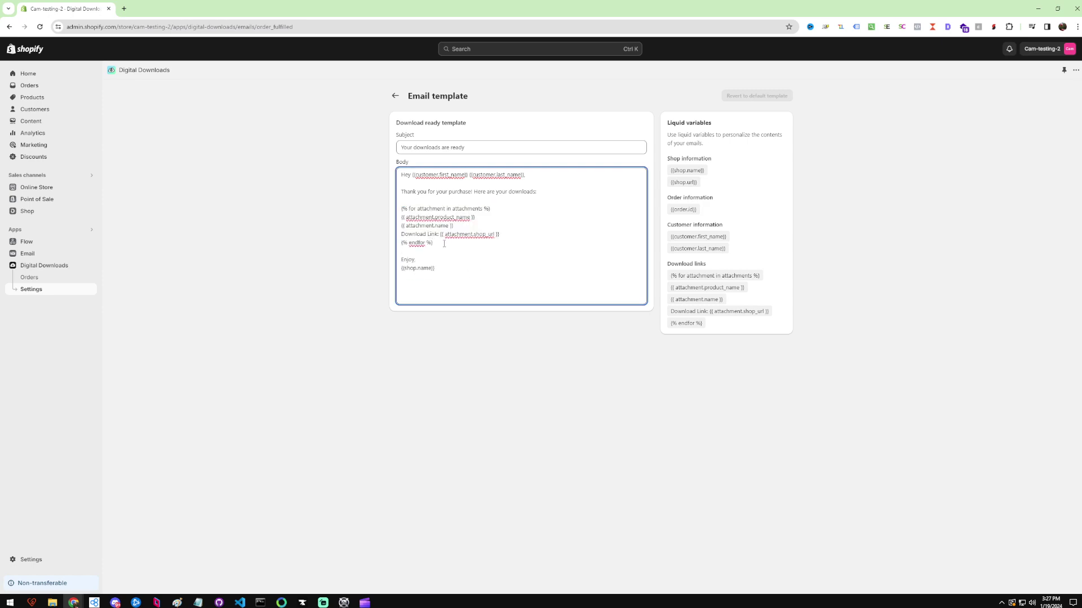
left_click(439, 238)
left_click(395, 96)
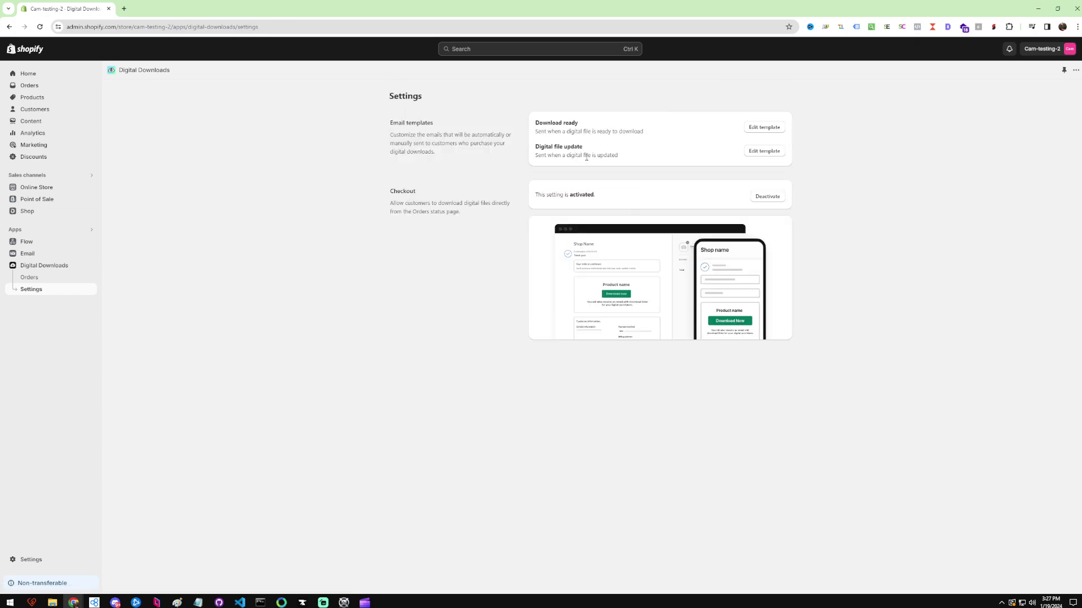
- Read the Digital file update description, view its email template, and return to the app's settings
triple_click(586, 156)
left_click(586, 157)
triple_click(571, 147)
left_click(582, 147)
triple_click(582, 147)
triple_click(600, 152)
left_click(600, 152)
left_click(780, 153)
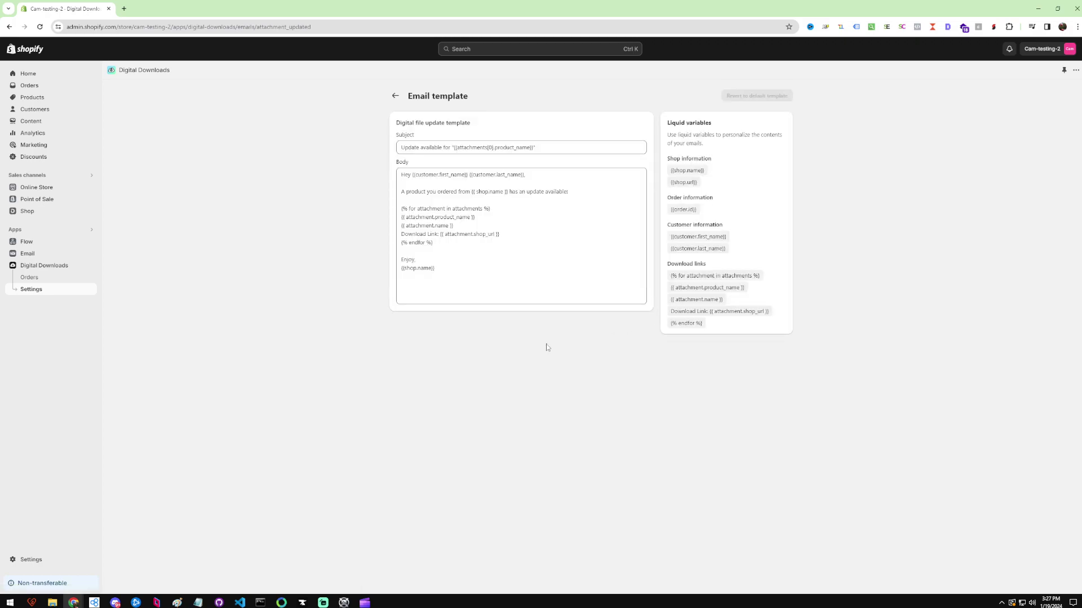
left_click(395, 96)
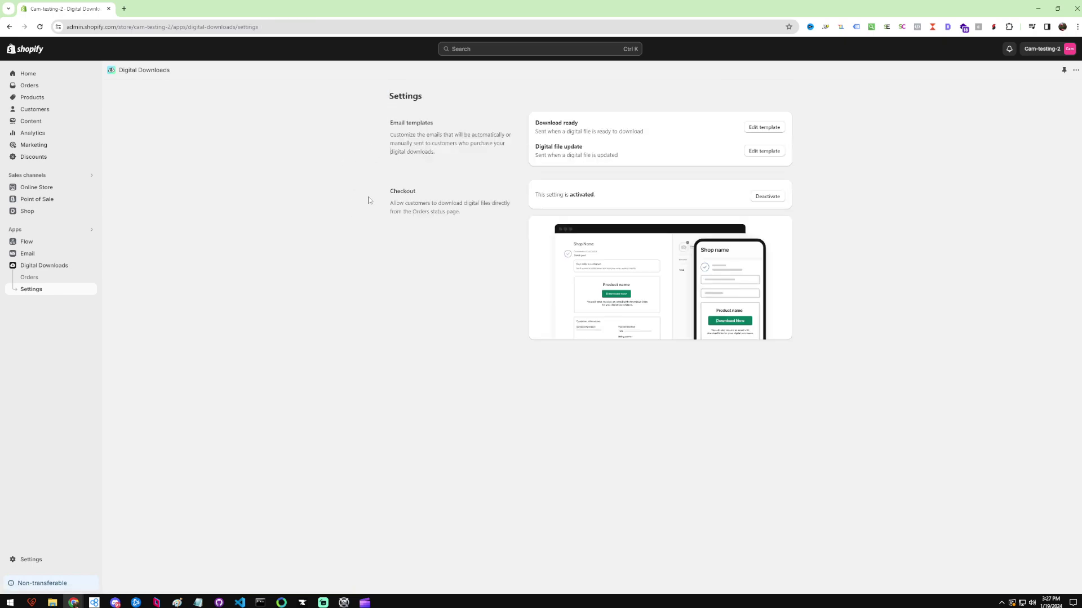
- Reread the email templates description in the settings and open the Digital Downloads app's main page
triple_click(576, 160)
left_click(430, 167)
triple_click(428, 152)
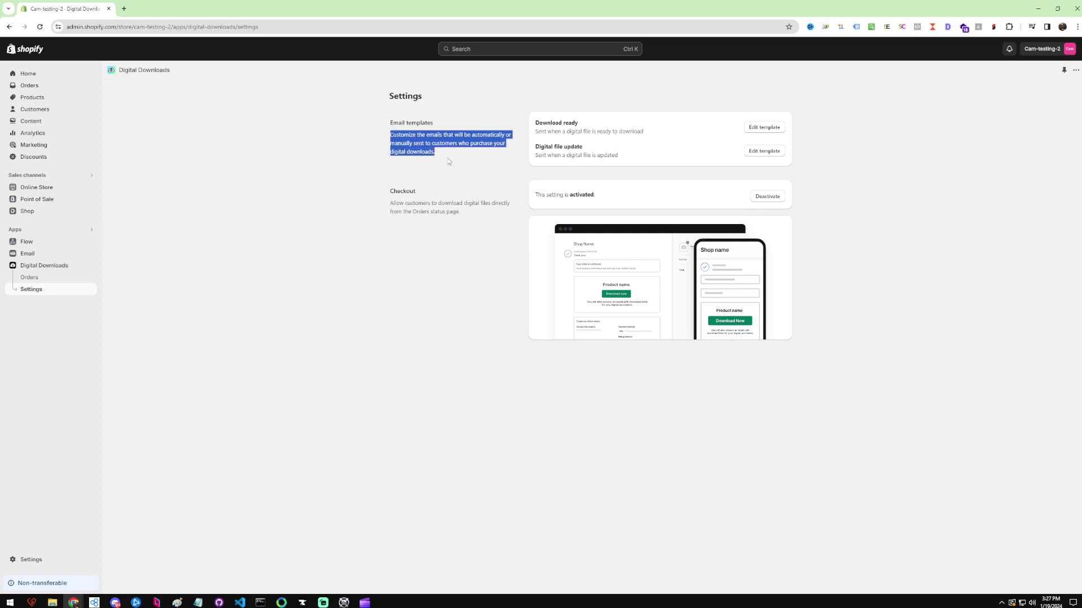
left_click(105, 275)
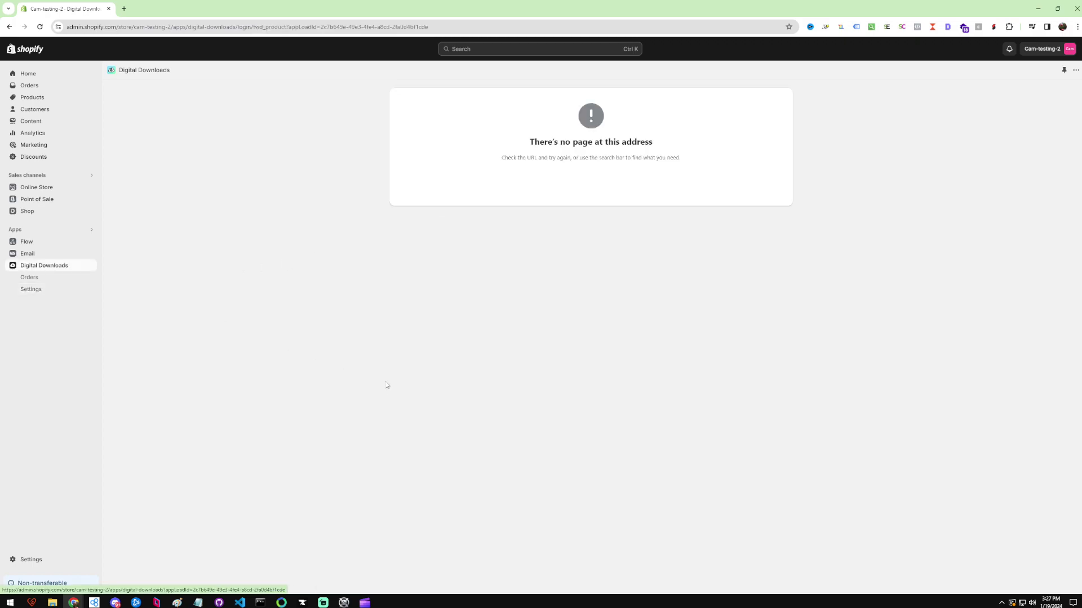
double_click(248, 309)
left_click(255, 363)
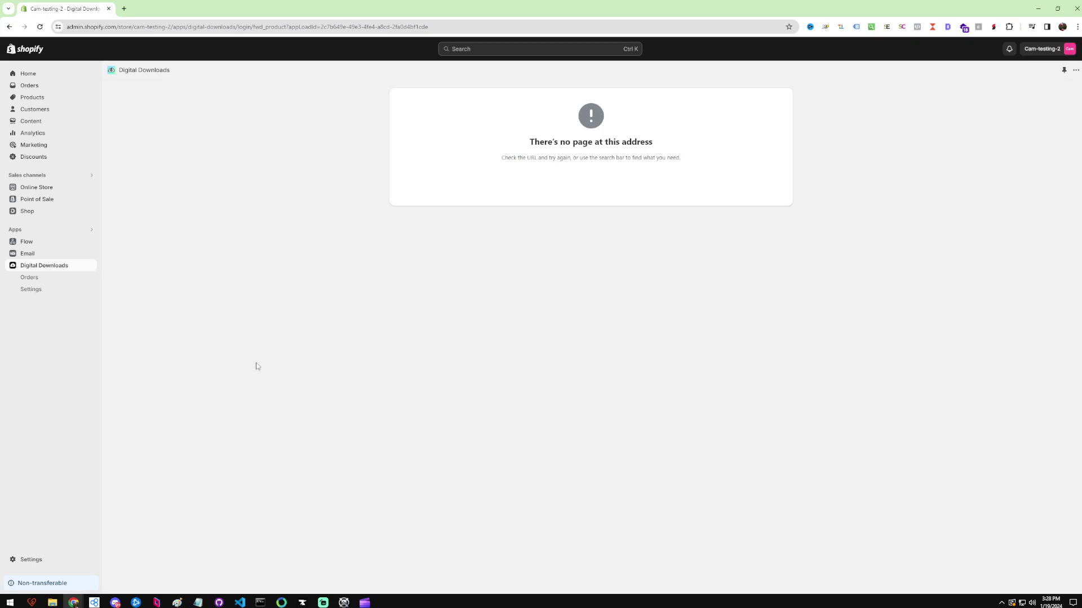